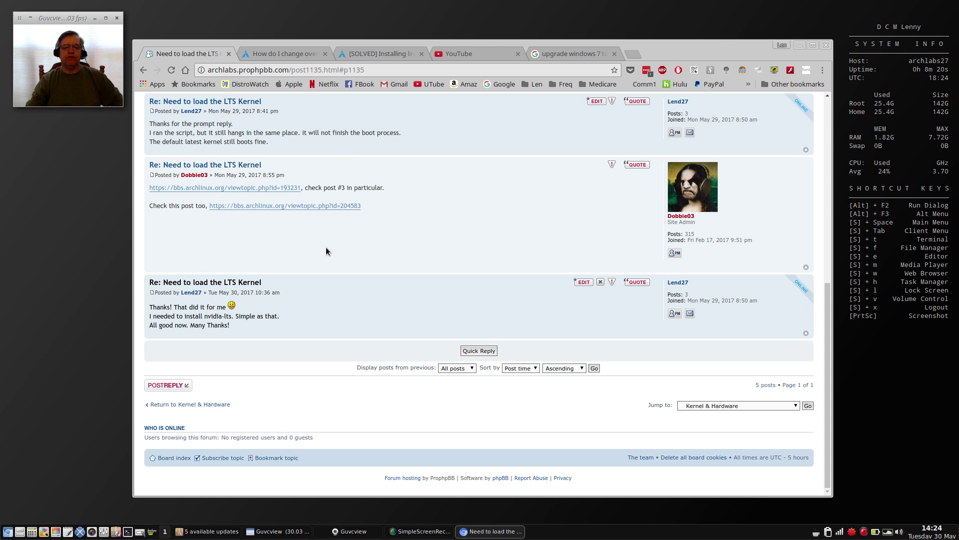
# - Review the forum thread about loading the LTS kernel back to its first post, and minimize the browser
pyautogui.scroll(7, 433, 243)
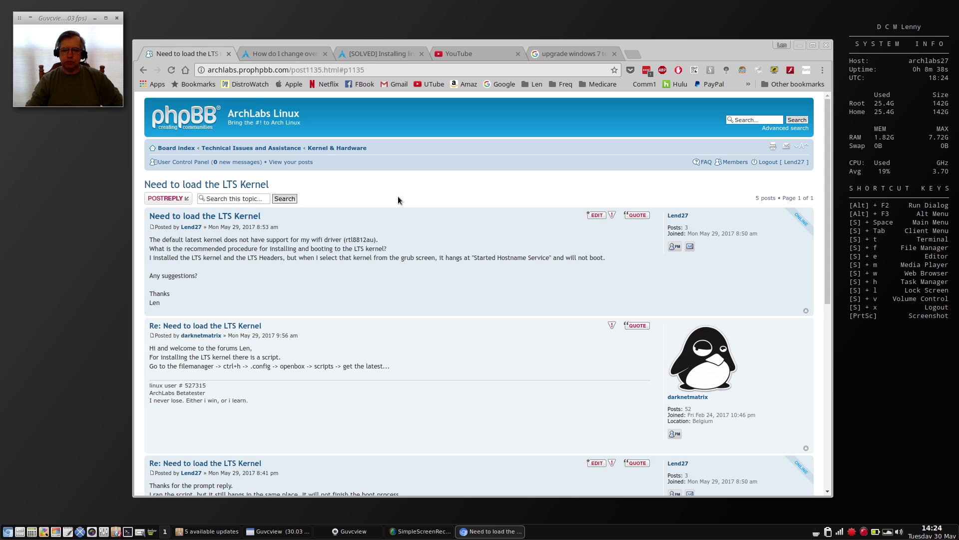
pyautogui.moveTo(699, 46); pyautogui.dragTo(702, 31)
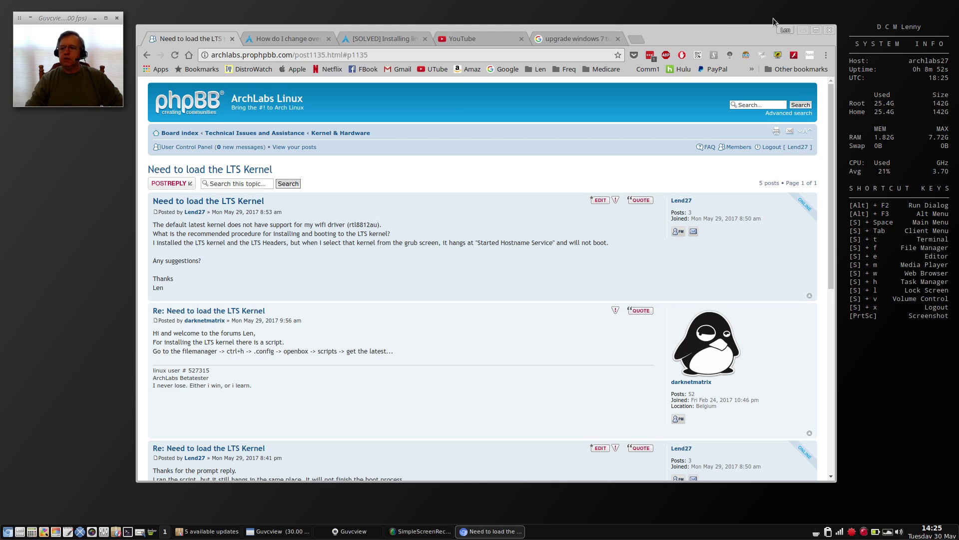
pyautogui.click(802, 31)
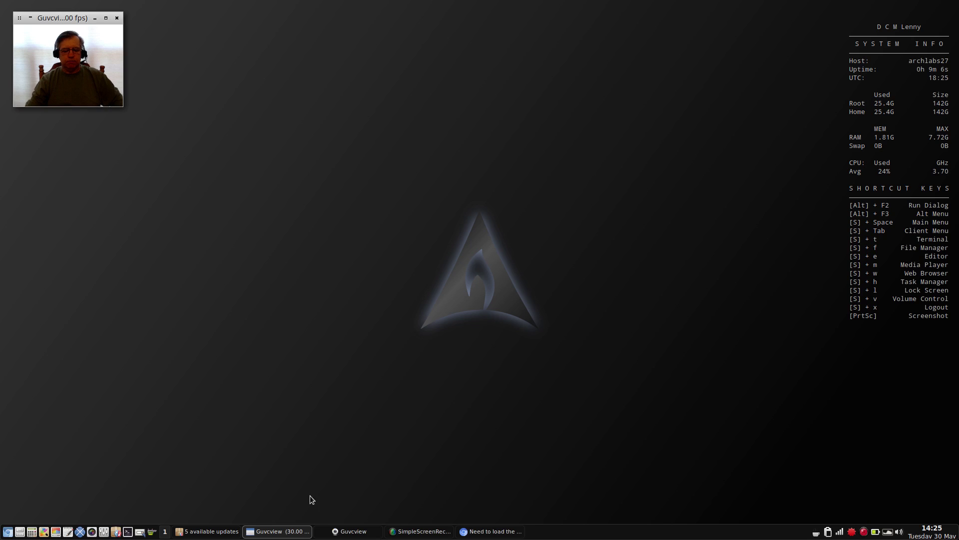
# - Bring up the available updates window and move it clear of the middle of the desktop
pyautogui.click(207, 531)
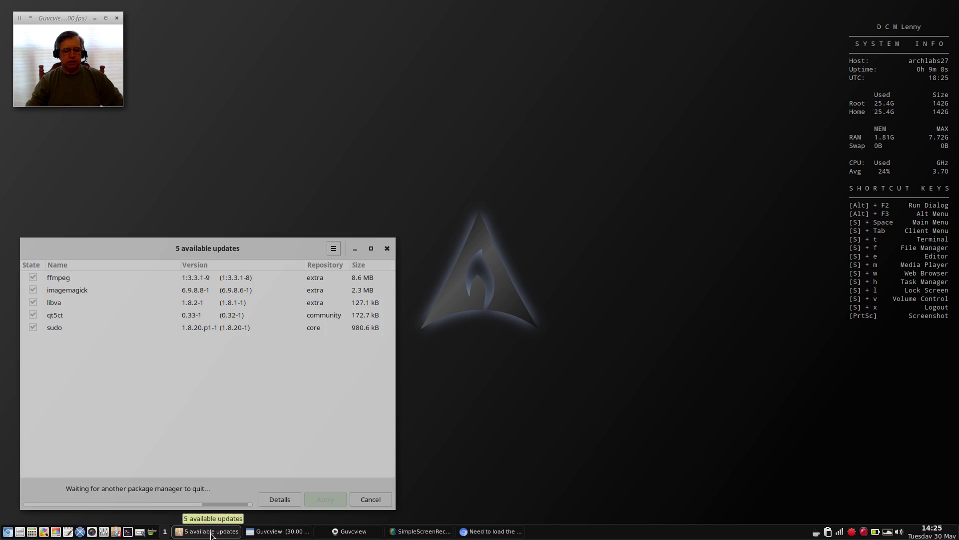
pyautogui.moveTo(298, 248); pyautogui.dragTo(566, 175)
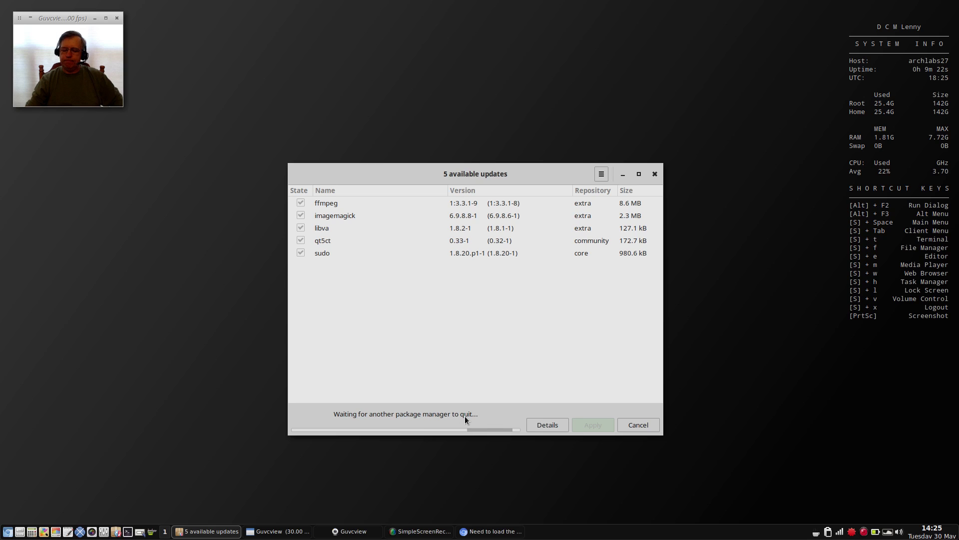
pyautogui.moveTo(556, 168); pyautogui.dragTo(726, 28)
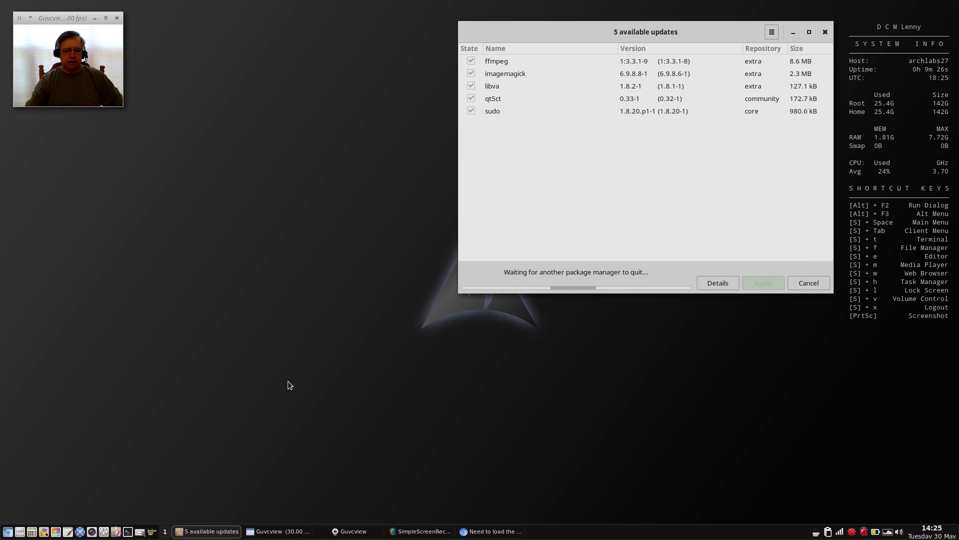
# - Open the file manager beside the updates window and browse from the file system root to /var/lib/pacman
pyautogui.click(20, 532)
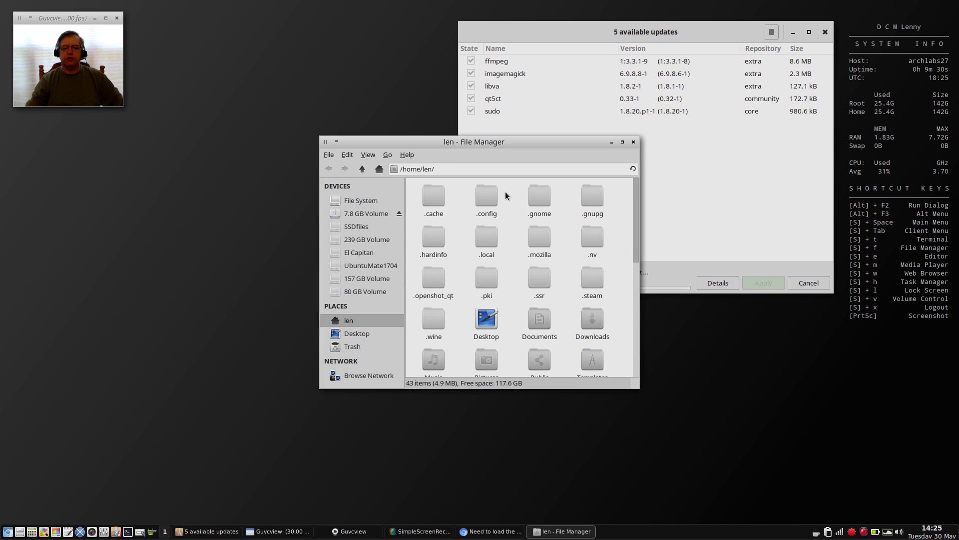
pyautogui.moveTo(474, 143); pyautogui.dragTo(212, 176)
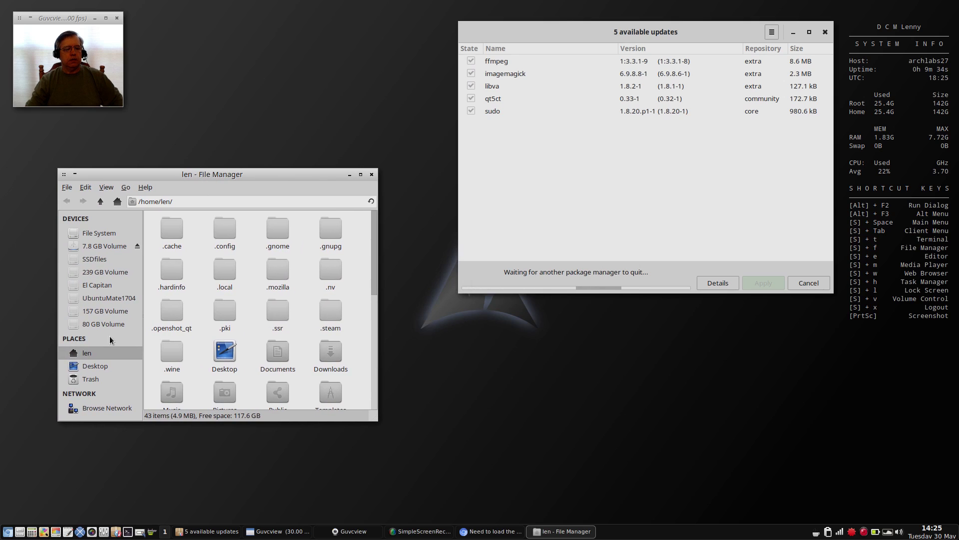
pyautogui.click(103, 233)
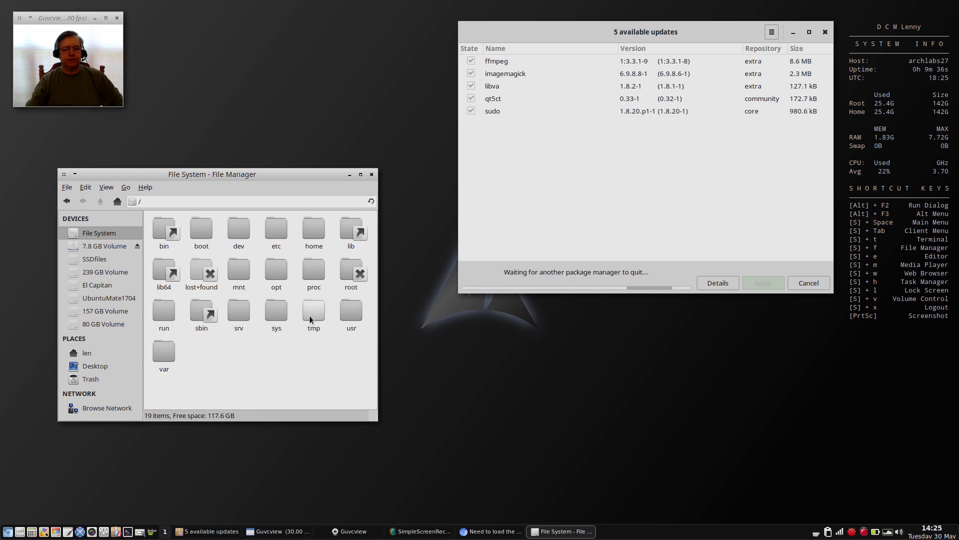
pyautogui.doubleClick(159, 356)
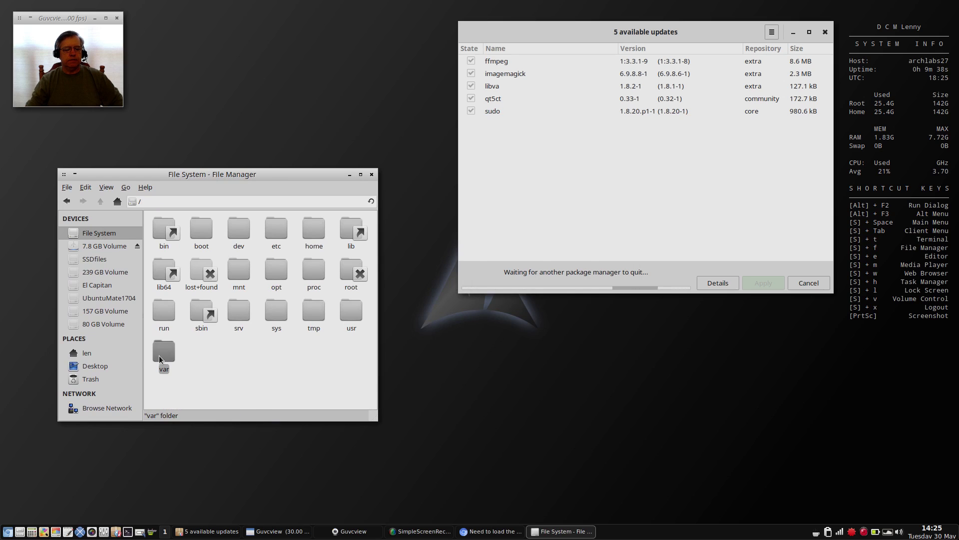
pyautogui.doubleClick(291, 229)
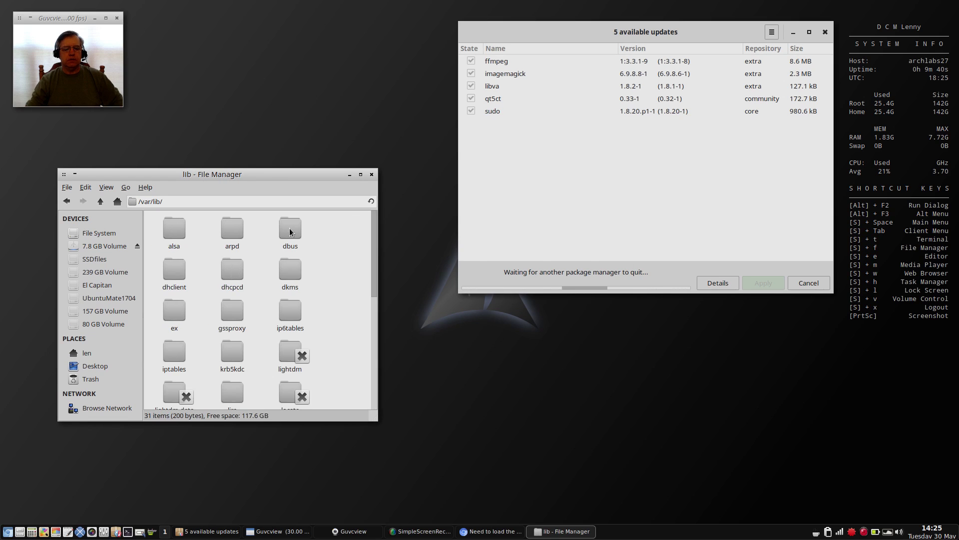
pyautogui.scroll(-8, 259, 302)
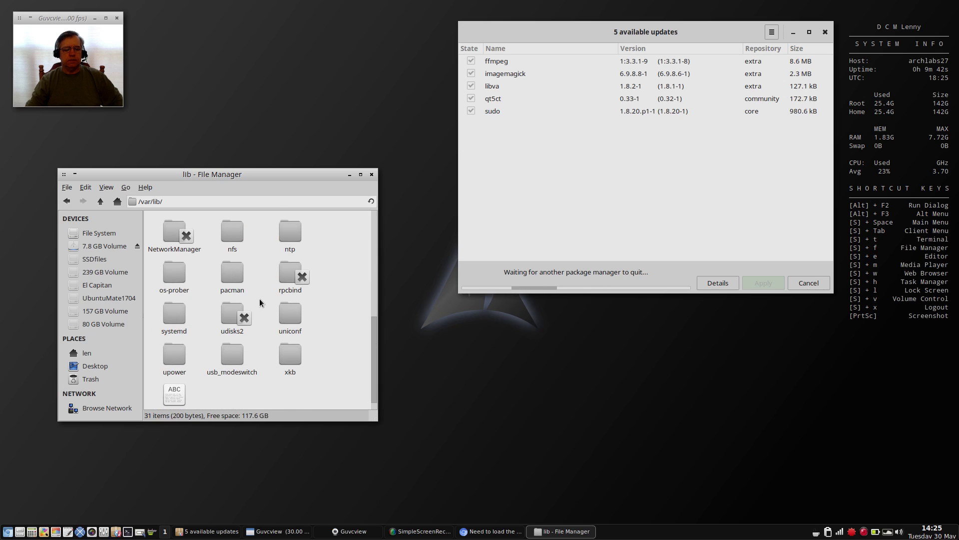
pyautogui.scroll(1, 261, 280)
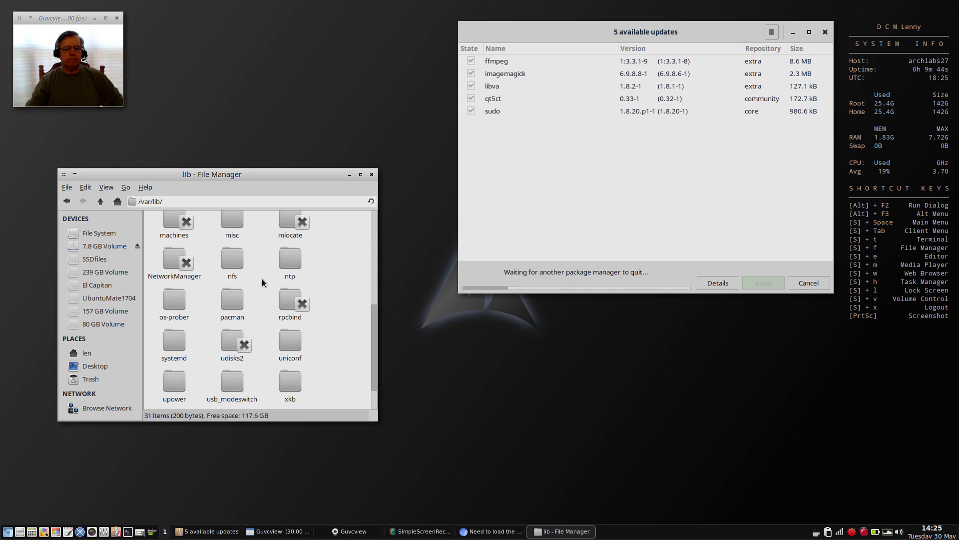
pyautogui.doubleClick(237, 301)
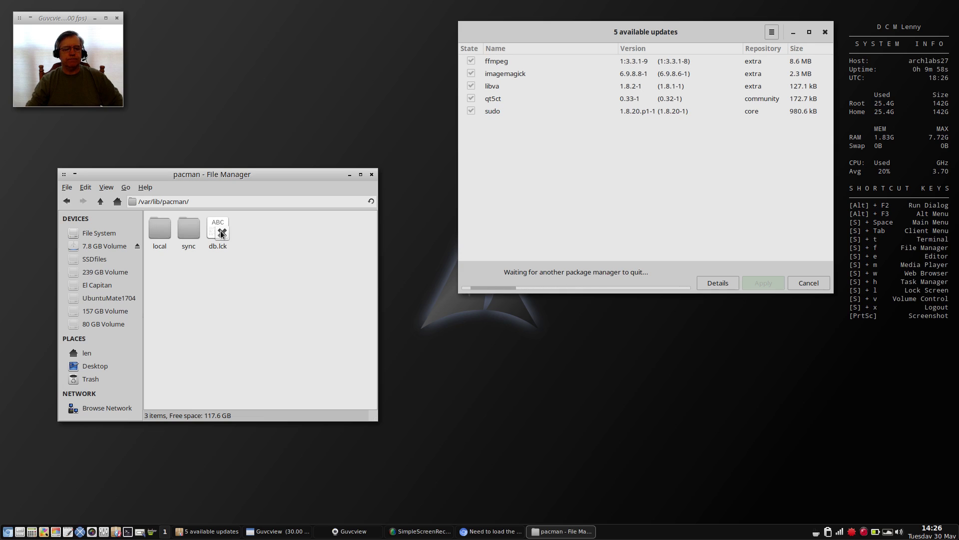
# - Return to /var/lib and reopen the pacman folder as root, authenticating with the administrative password
pyautogui.click(69, 202)
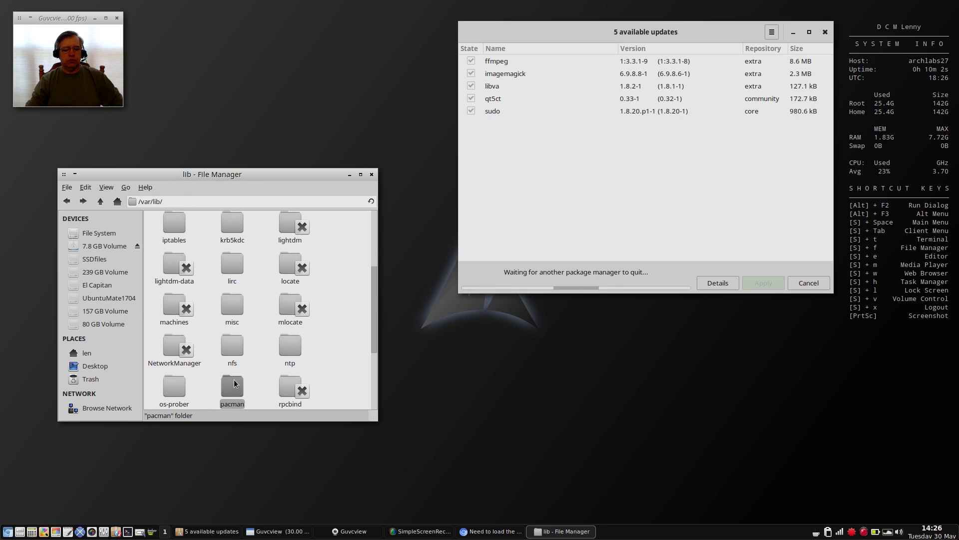
pyautogui.rightClick(233, 381)
pyautogui.click(268, 365)
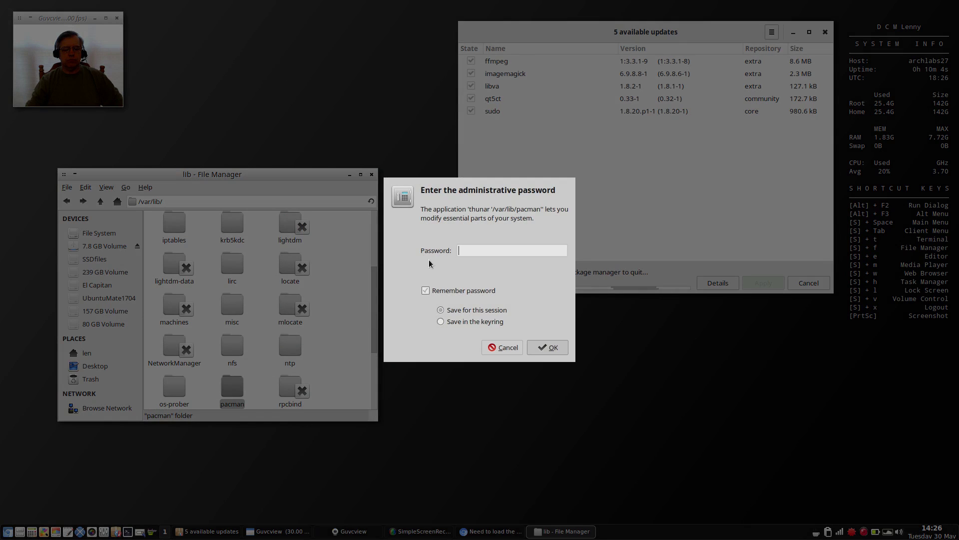
pyautogui.write('••••••')
pyautogui.press('Return')
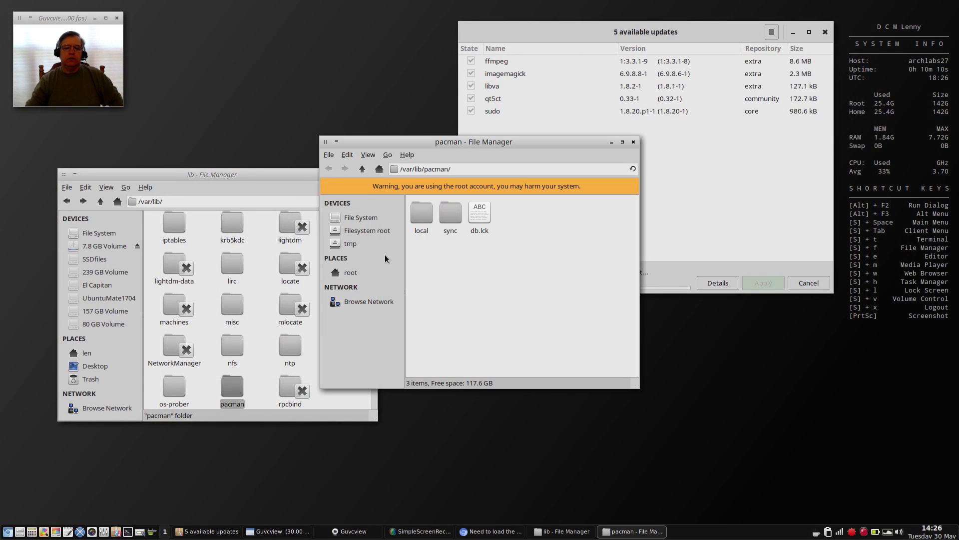
# - Permanently delete the db.lck file from /var/lib/pacman and close the root file manager window
pyautogui.rightClick(481, 215)
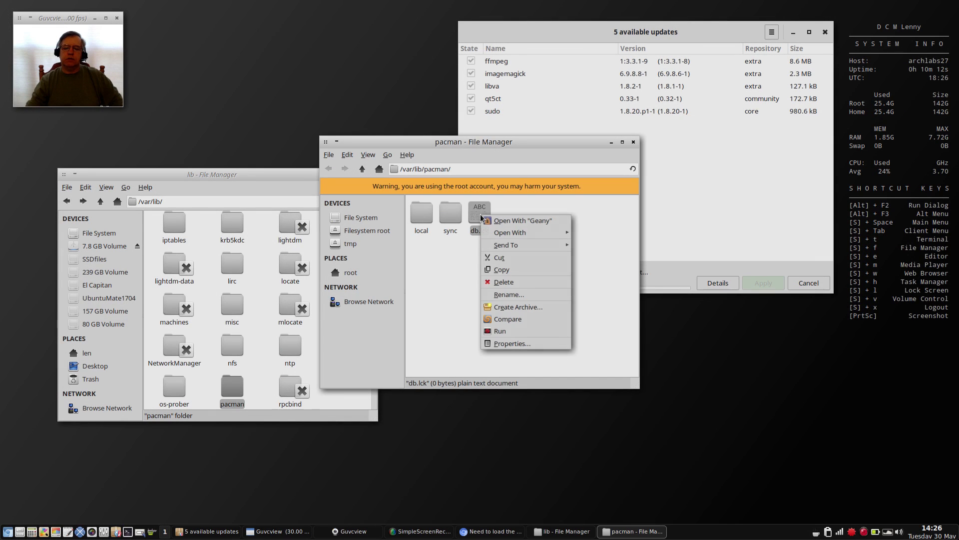
pyautogui.click(502, 282)
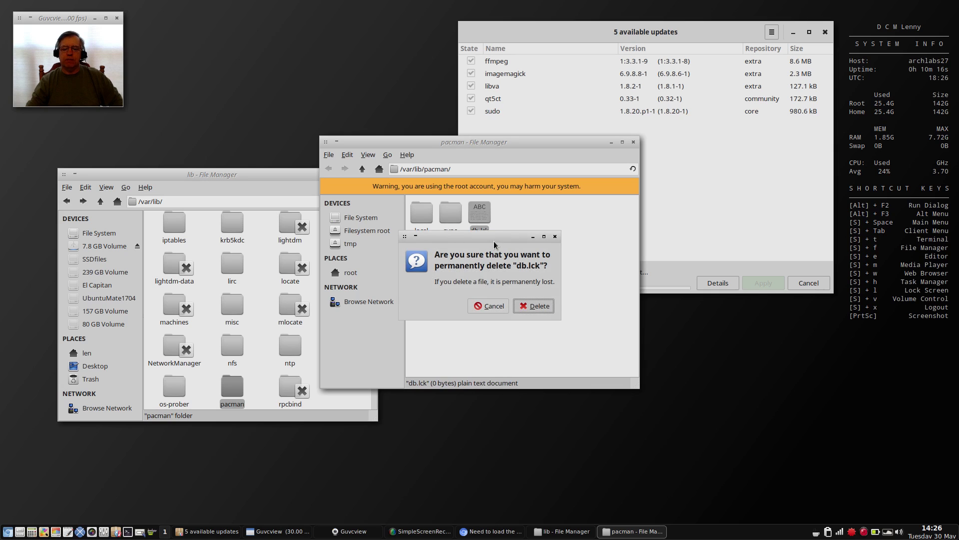
pyautogui.moveTo(490, 263); pyautogui.dragTo(524, 290)
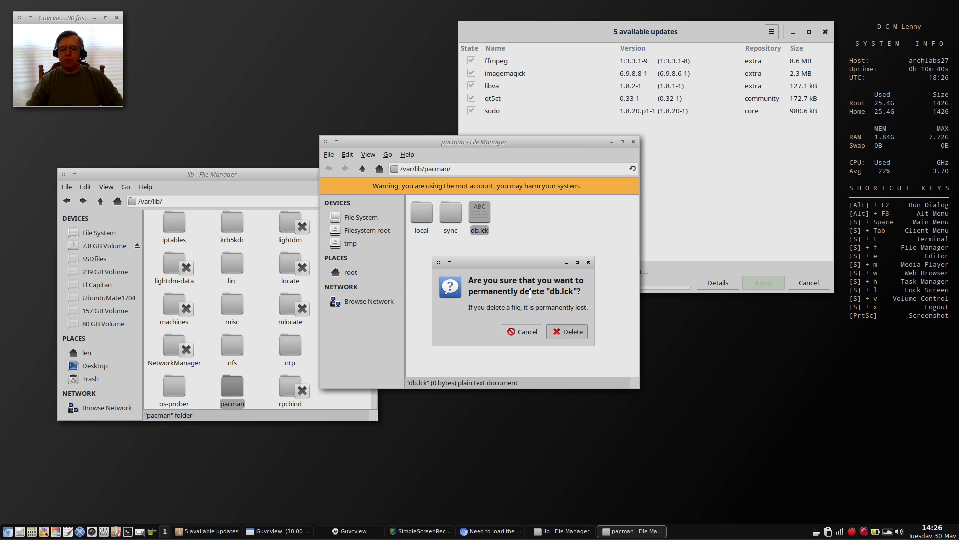
pyautogui.click(568, 331)
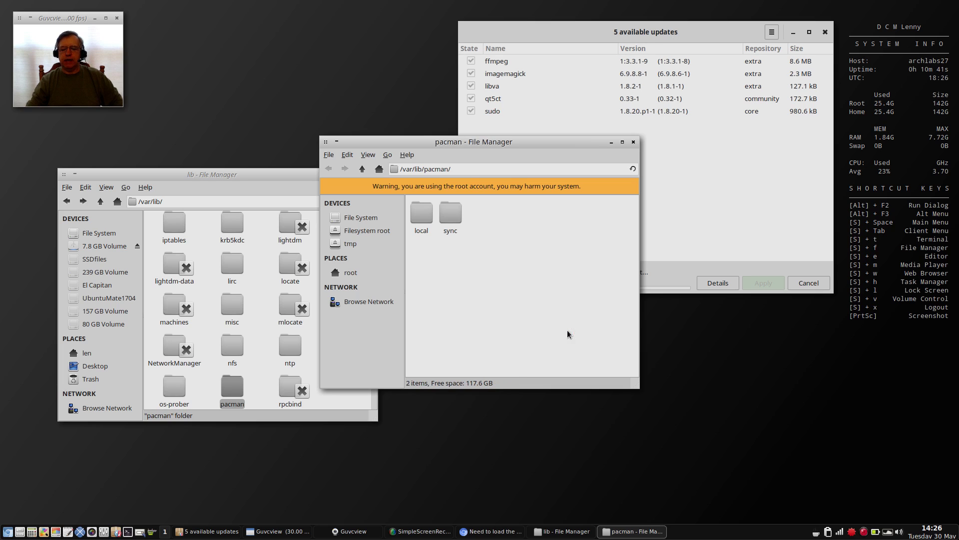
pyautogui.click(633, 142)
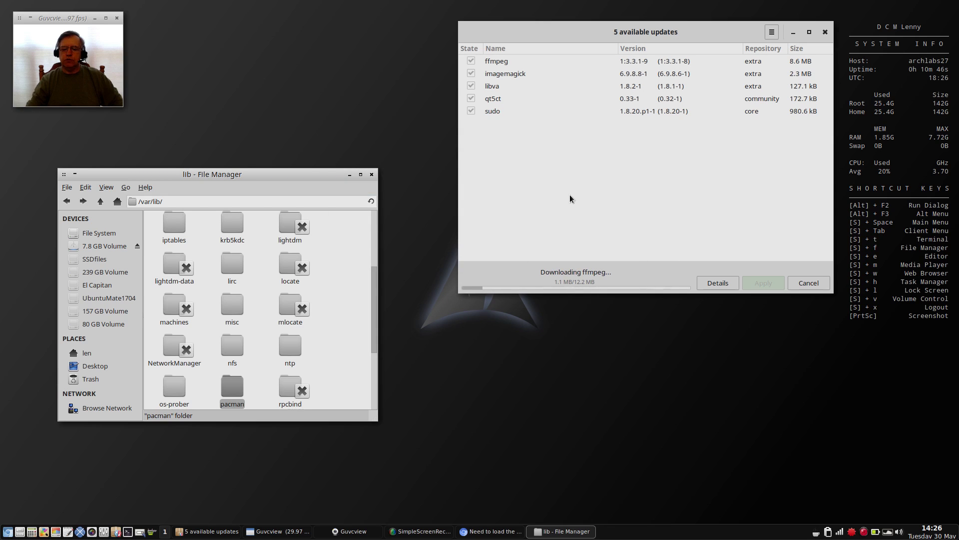
# - Close the remaining file manager, dismiss the sudoers.d permissions warning, and close the update manager after the updates finish
pyautogui.click(373, 175)
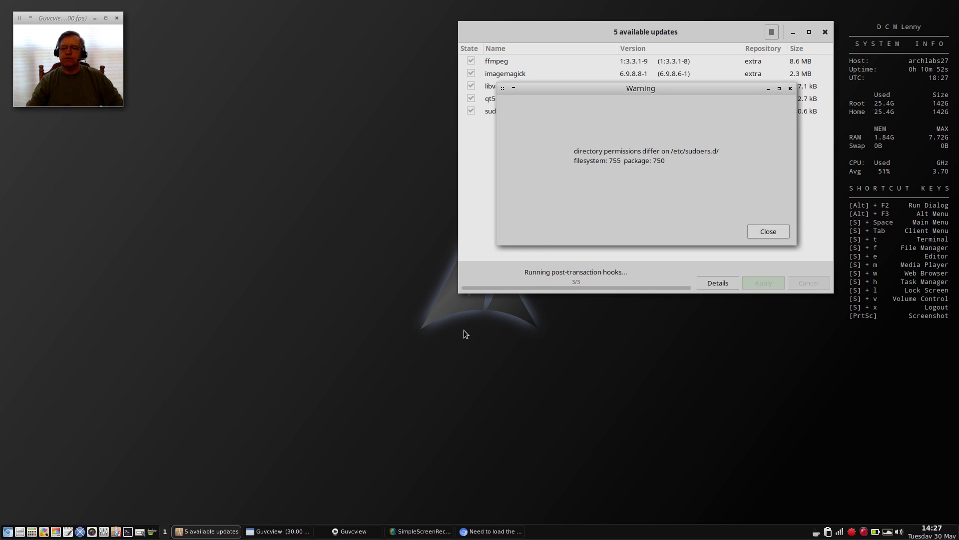
pyautogui.click(769, 231)
pyautogui.moveTo(587, 31); pyautogui.dragTo(443, 145)
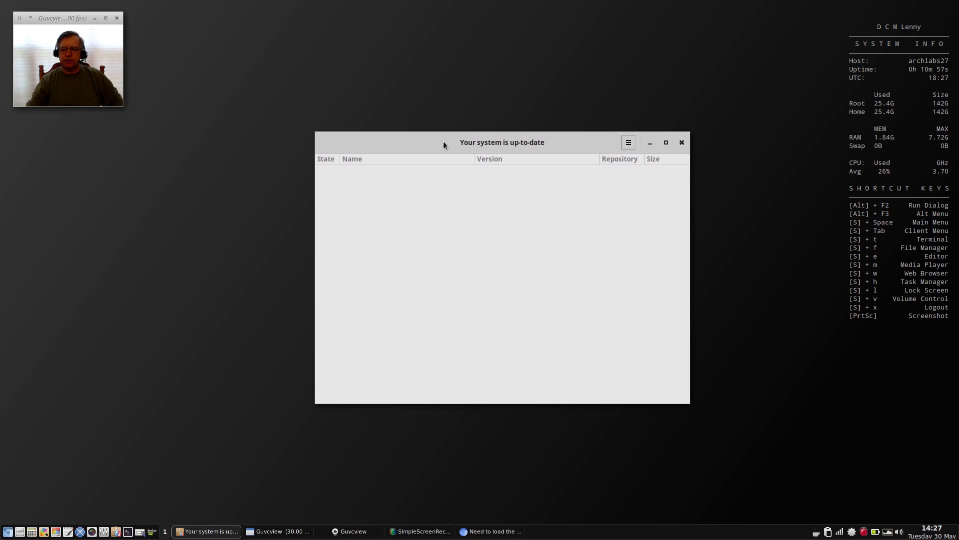
pyautogui.click(683, 142)
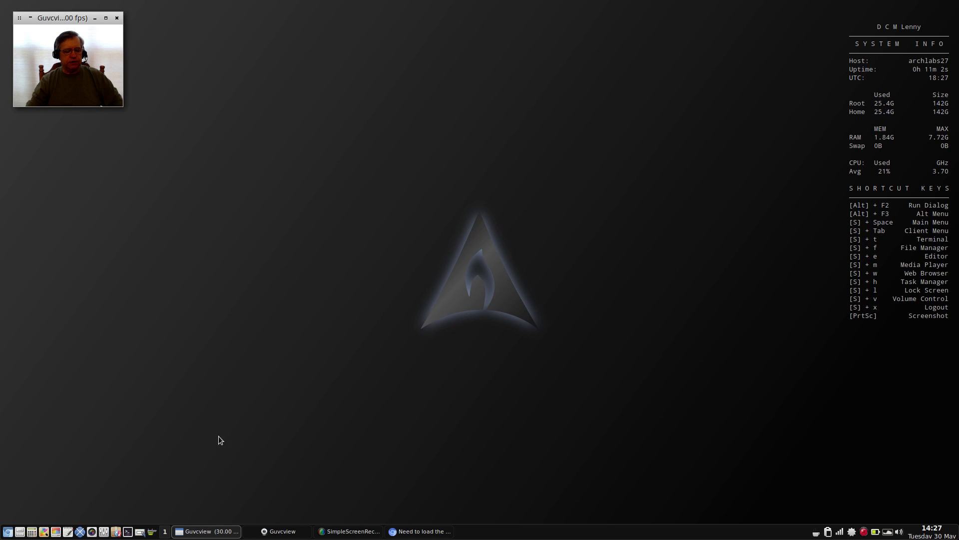
# - Open the Desktop folder in a new file manager window
pyautogui.click(20, 531)
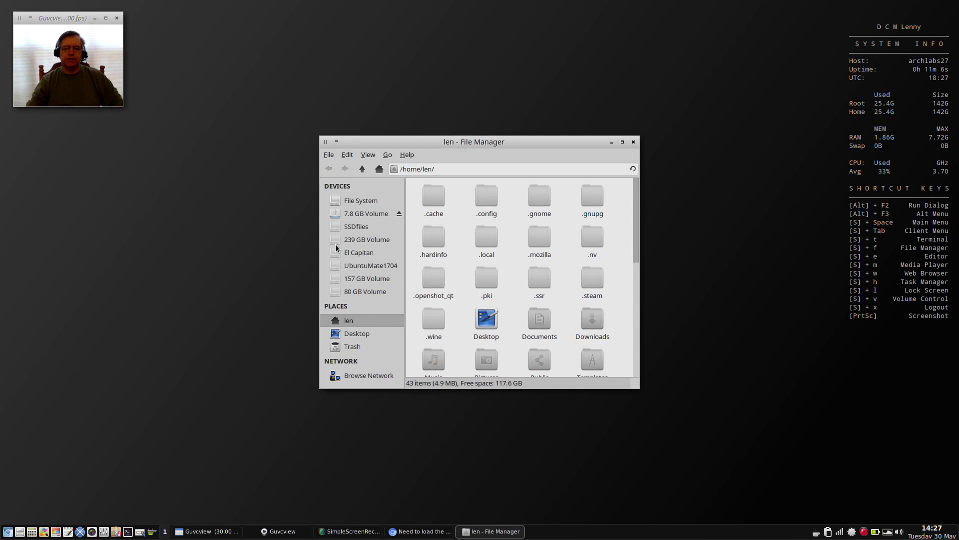
pyautogui.click(347, 334)
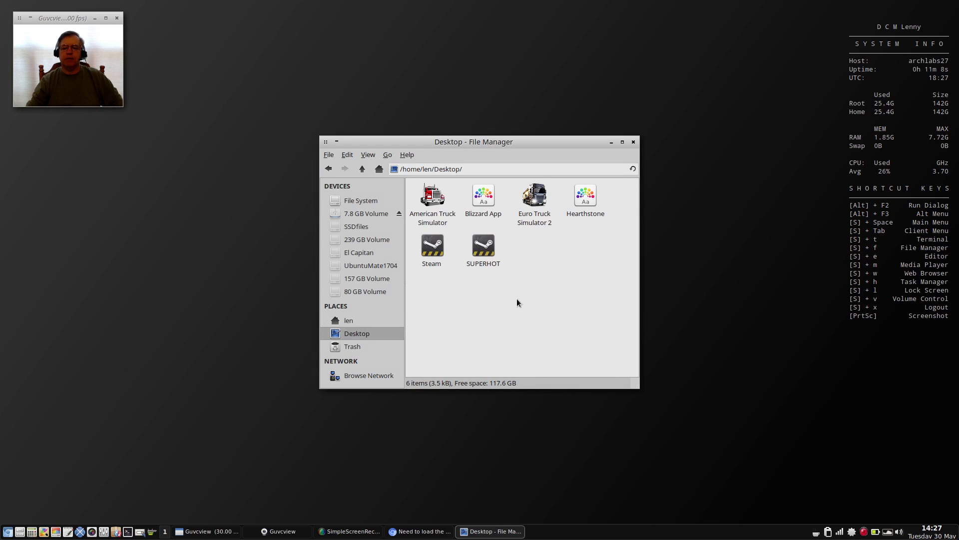